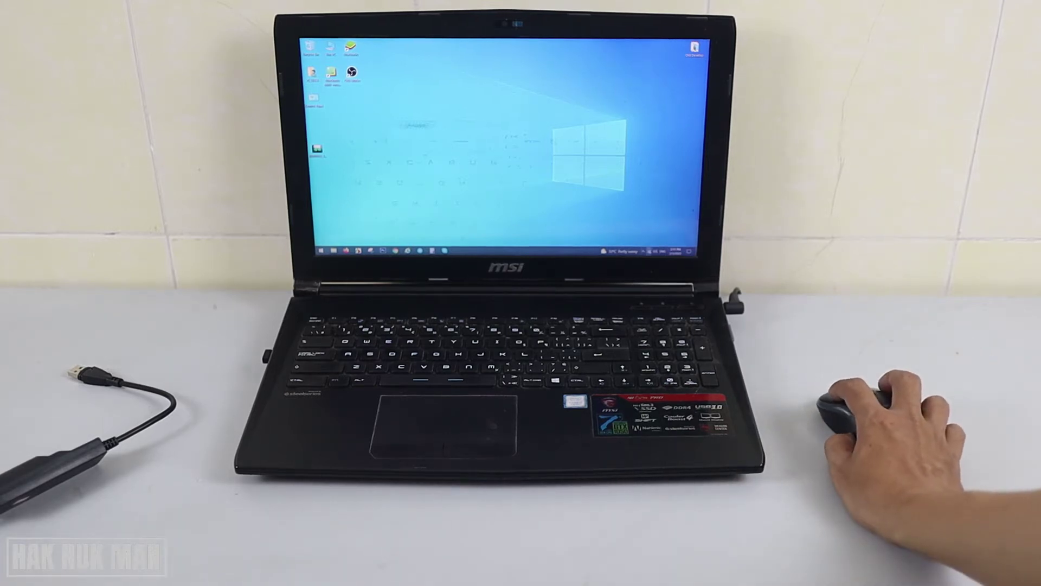
# - Check the Wi-Fi network list from the taskbar tray, then close it
pyautogui.click(653, 251)
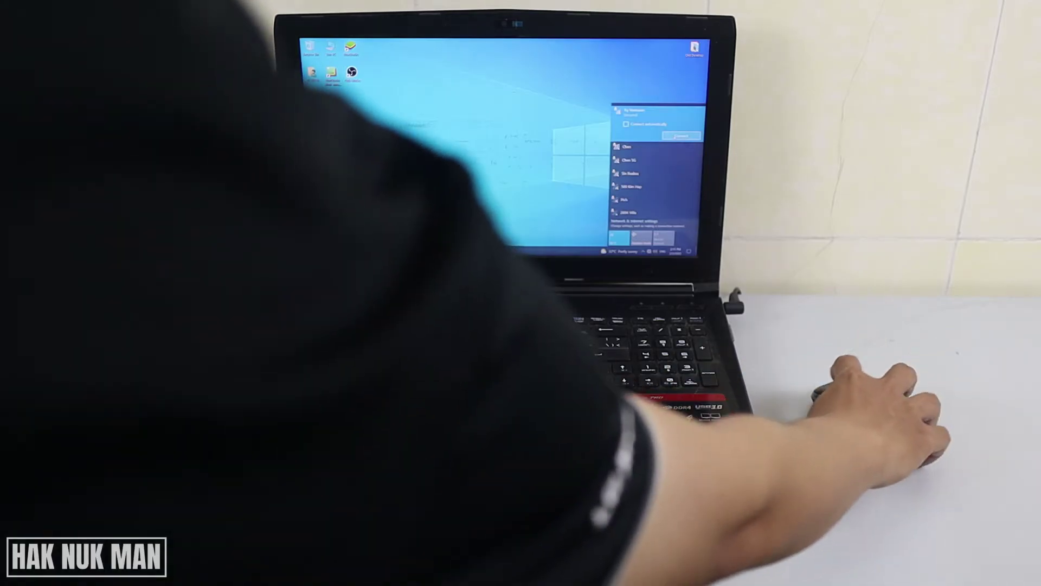
pyautogui.click(463, 74)
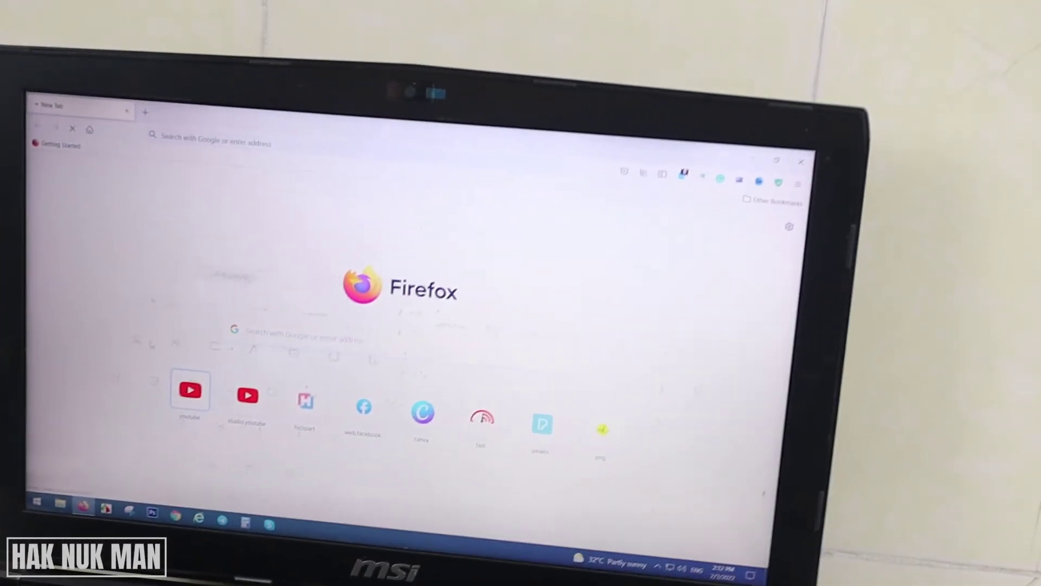
# - Open YouTube from Firefox's shortcuts, play 'VANNDA - KHMER BLOOD', then open a blank tab
pyautogui.click(219, 363)
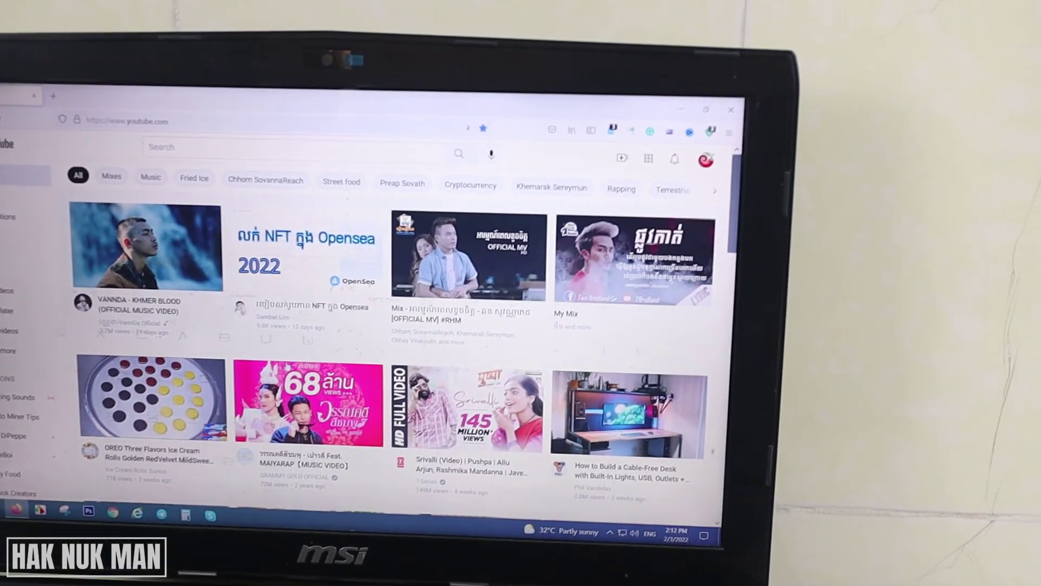
pyautogui.click(159, 259)
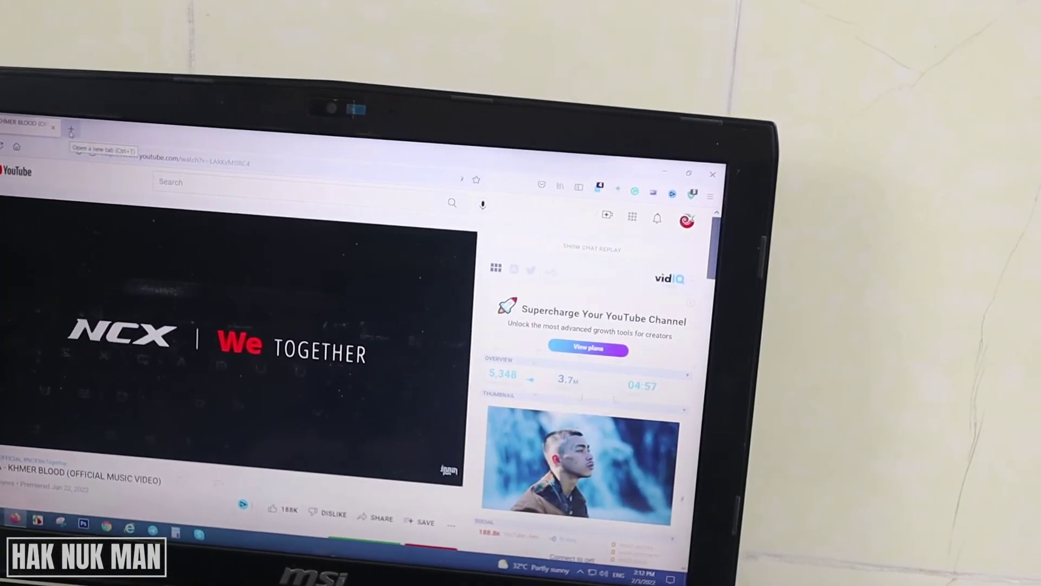
pyautogui.hotkey('ctrl', 't')
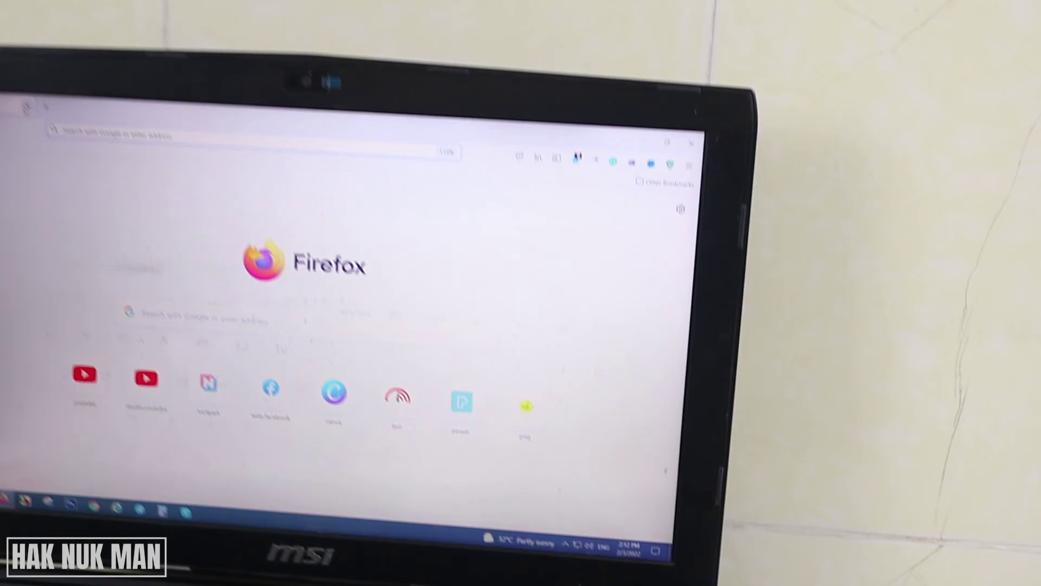